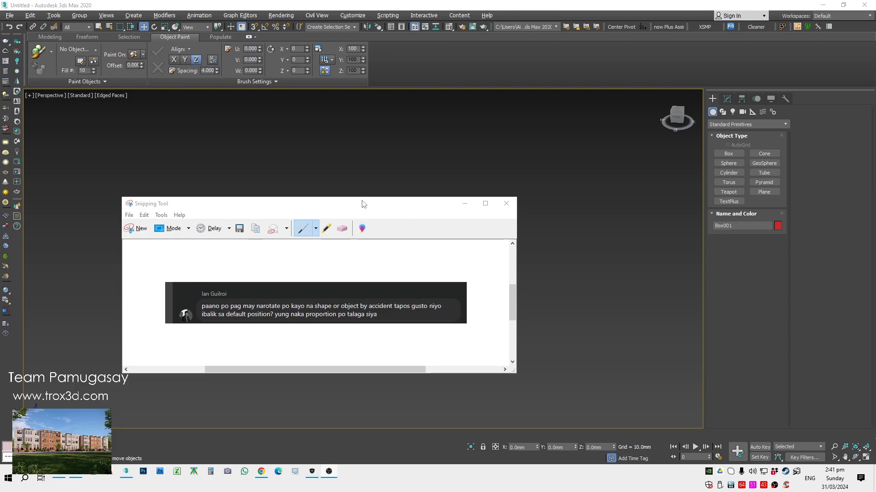
Clear the Snipping Tool window off the viewport, switch to the Top view with the grid hidden, and rotate the box slightly.
{"action": "left_click_drag", "start_coordinate": [473, 207], "coordinate": [423, 191]}
{"action": "left_click", "coordinate": [415, 187]}
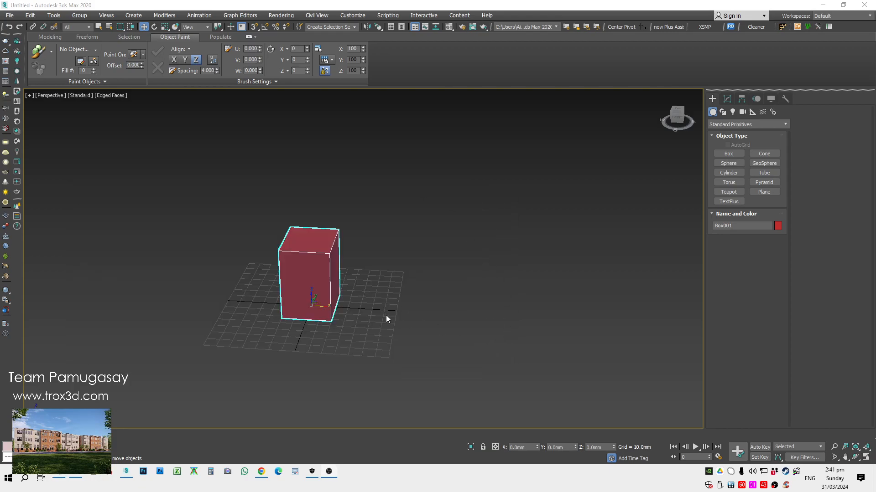
{"action": "middle_click_drag", "start_coordinate": [308, 298], "coordinate": [405, 250], "text": "alt"}
{"action": "key", "text": "t"}
{"action": "key", "text": "z"}
{"action": "key", "text": "g"}
{"action": "scroll", "coordinate": [355, 304], "scroll_direction": "down", "scroll_amount": 3}
{"action": "key", "text": "t"}
{"action": "scroll", "coordinate": [410, 269], "scroll_direction": "up", "scroll_amount": 2}
{"action": "key", "text": "e"}
{"action": "left_click_drag", "start_coordinate": [401, 270], "coordinate": [431, 273]}
Tilt the box further by rotating it in a shaded view angled from the Front view.
{"action": "key", "text": "f"}
{"action": "key", "text": "z"}
{"action": "scroll", "coordinate": [390, 245], "scroll_direction": "down", "scroll_amount": 3}
{"action": "middle_click_drag", "start_coordinate": [391, 246], "coordinate": [456, 320], "text": "alt"}
{"action": "key", "text": "F3"}
{"action": "mouse_move", "coordinate": [474, 244]}
{"action": "left_mouse_down"}
{"action": "mouse_move", "coordinate": [489, 315]}
{"action": "mouse_move", "coordinate": [359, 336]}
{"action": "mouse_move", "coordinate": [428, 250]}
{"action": "left_mouse_up"}
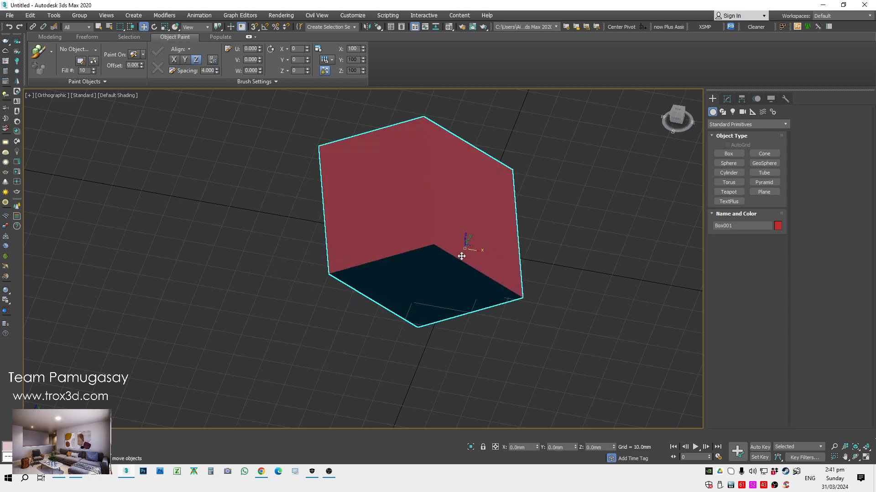
Move the tilted box away from the origin along the X axis to about 187.39 mm.
{"action": "scroll", "coordinate": [533, 290], "scroll_direction": "down", "scroll_amount": 5}
{"action": "key", "text": "w"}
{"action": "left_click_drag", "start_coordinate": [372, 254], "coordinate": [657, 287]}
{"action": "middle_click_drag", "start_coordinate": [609, 267], "coordinate": [465, 265]}
Rotate the displaced box again about its pivot and return to the Perspective view with the Move tool active.
{"action": "scroll", "coordinate": [465, 265], "scroll_direction": "down", "scroll_amount": 3}
{"action": "key", "text": "e"}
{"action": "left_click_drag", "start_coordinate": [493, 275], "coordinate": [560, 355]}
{"action": "middle_click_drag", "start_coordinate": [560, 354], "coordinate": [465, 350], "text": "alt"}
{"action": "key", "text": "p"}
{"action": "key", "text": "w"}
{"action": "left_click", "coordinate": [460, 358]}
{"action": "left_click", "coordinate": [482, 357]}
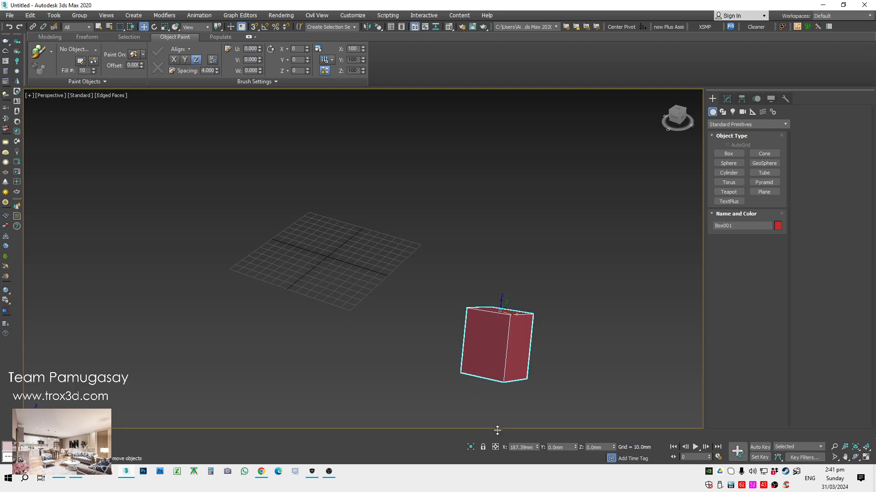
Move the tilted box along the Y axis to about 209 mm.
{"action": "left_click_drag", "start_coordinate": [523, 448], "coordinate": [504, 443]}
{"action": "key", "text": "Escape"}
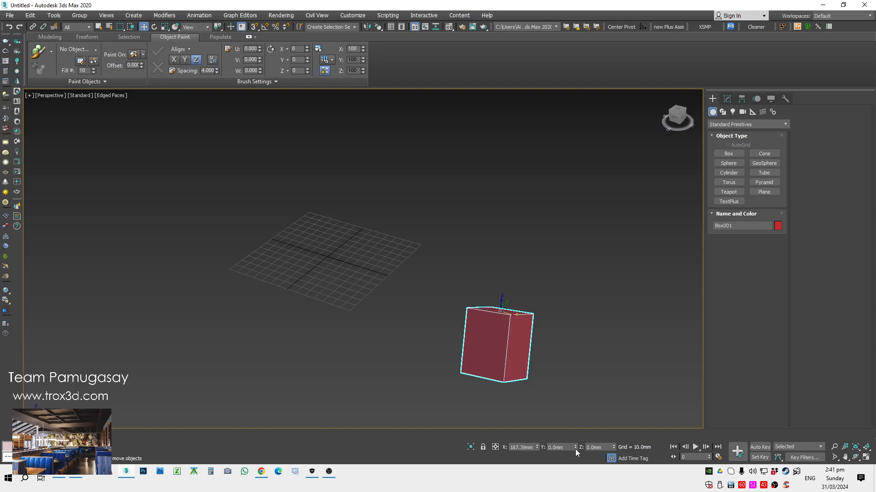
{"action": "middle_click_drag", "start_coordinate": [517, 311], "coordinate": [518, 304], "text": "alt"}
{"action": "left_click_drag", "start_coordinate": [518, 304], "coordinate": [673, 219]}
{"action": "middle_click_drag", "start_coordinate": [603, 340], "coordinate": [442, 348]}
{"action": "left_click", "coordinate": [442, 349]}
{"action": "left_click", "coordinate": [477, 262]}
{"action": "middle_click_drag", "start_coordinate": [317, 302], "coordinate": [334, 302], "text": "alt"}
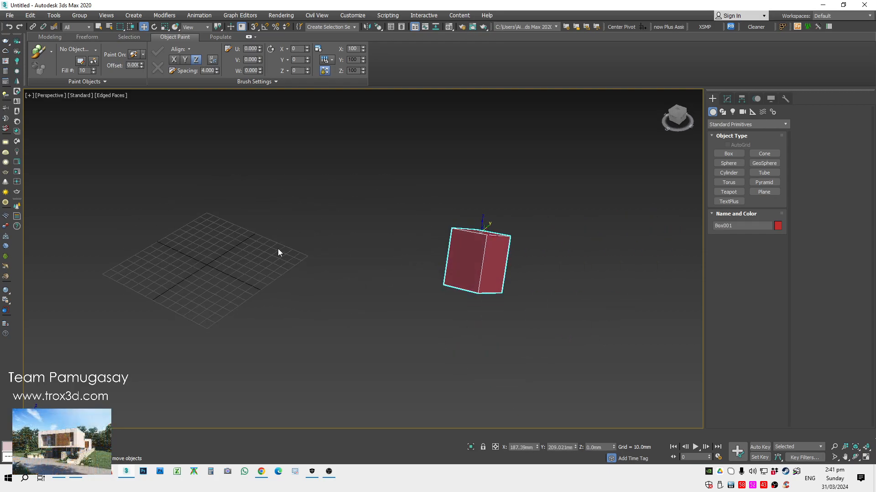
Reset the box's X and Y position values to 0 mm to bring it back to the origin.
{"action": "right_click", "coordinate": [537, 448]}
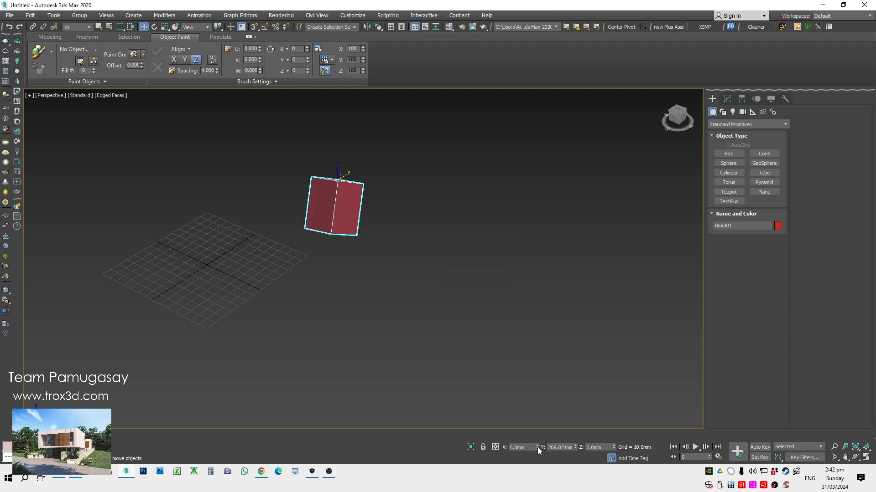
{"action": "right_click", "coordinate": [576, 448]}
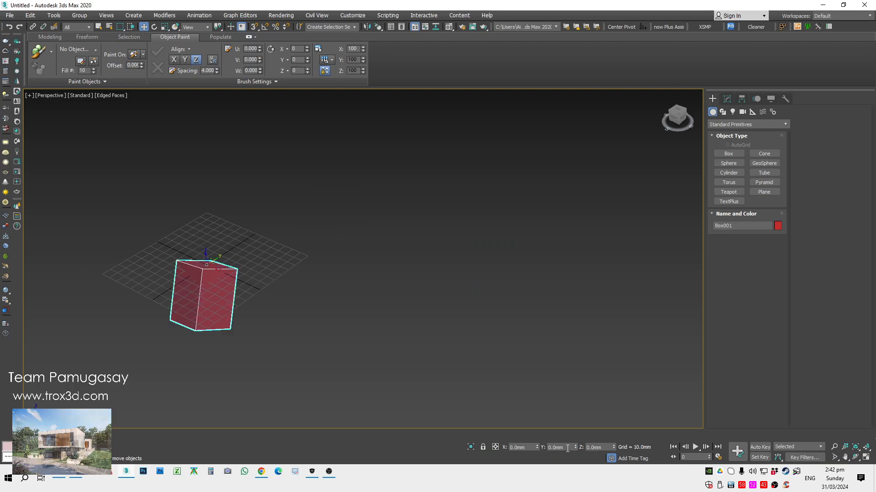
{"action": "middle_click_drag", "start_coordinate": [271, 324], "coordinate": [358, 305]}
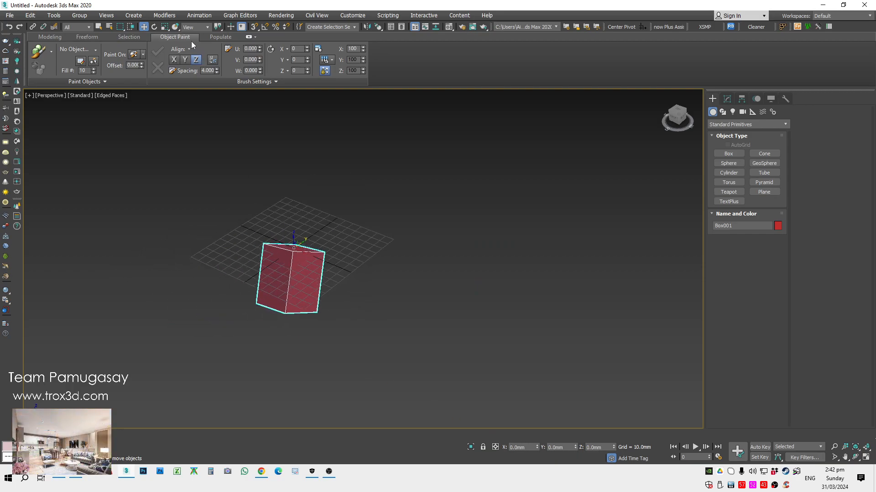
Reset the box's X, Y and Z rotation values to 0 using the Rotate tool.
{"action": "left_click", "coordinate": [153, 27]}
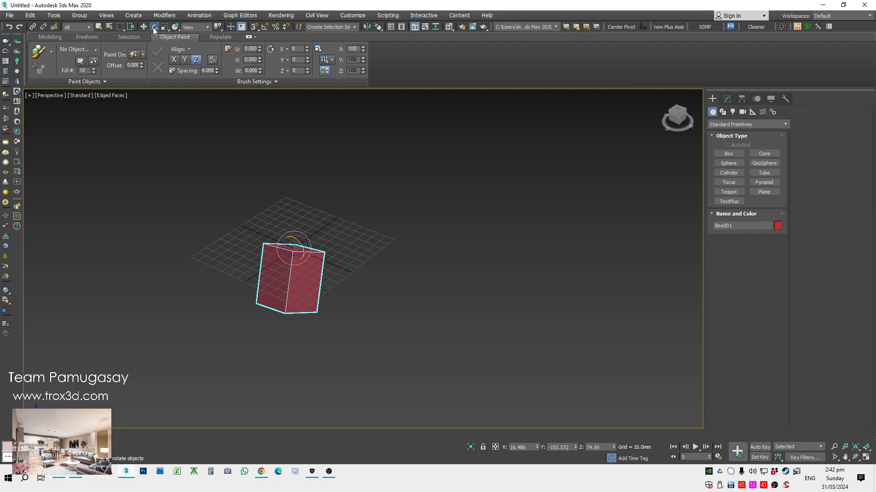
{"action": "right_click", "coordinate": [537, 449]}
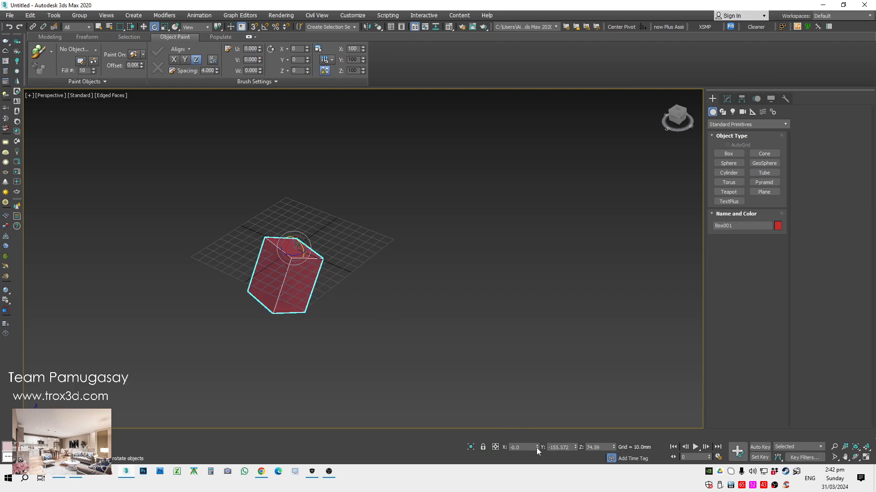
{"action": "right_click", "coordinate": [575, 447]}
{"action": "right_click", "coordinate": [614, 447]}
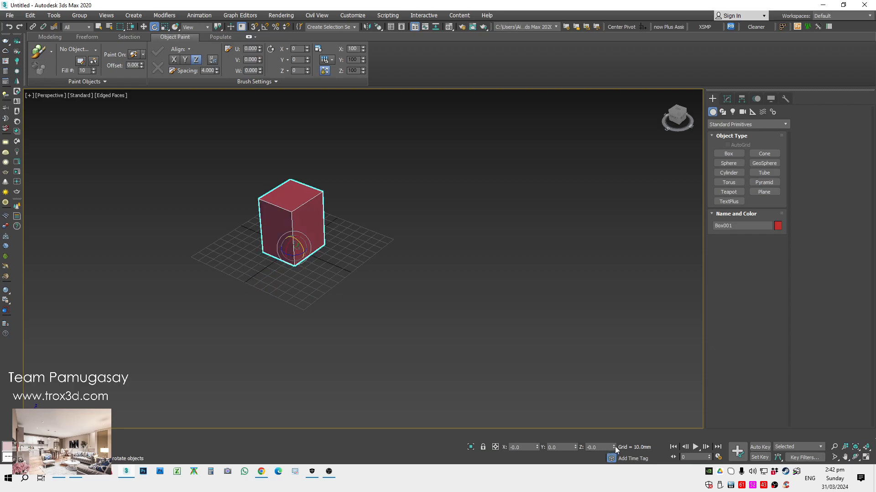
Copy the box along X in the Top view and snap the copy against the original's side.
{"action": "left_click", "coordinate": [523, 399]}
{"action": "scroll", "coordinate": [260, 235], "scroll_direction": "up", "scroll_amount": 3}
{"action": "left_click", "coordinate": [342, 278]}
{"action": "key", "text": "w"}
{"action": "middle_click_drag", "start_coordinate": [348, 336], "coordinate": [397, 338], "text": "alt"}
{"action": "scroll", "coordinate": [458, 303], "scroll_direction": "down", "scroll_amount": 4}
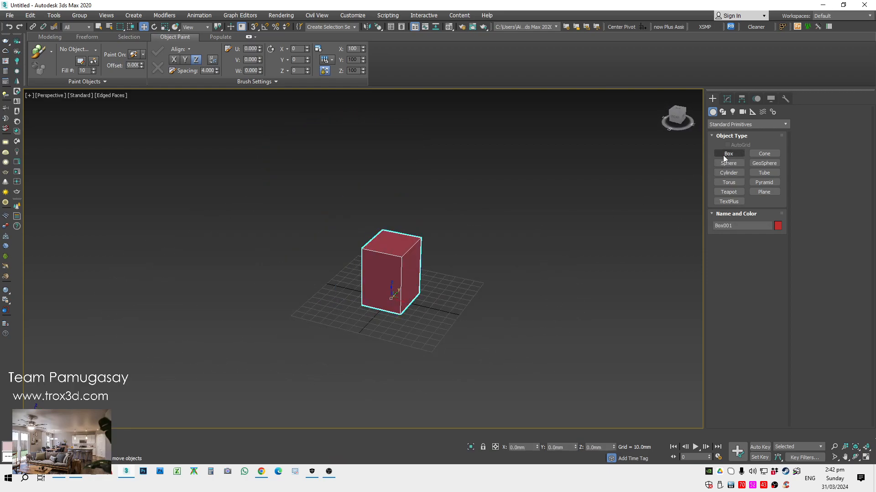
{"action": "key", "text": "t"}
{"action": "scroll", "coordinate": [391, 259], "scroll_direction": "up", "scroll_amount": 2}
{"action": "left_click_drag", "start_coordinate": [391, 258], "coordinate": [485, 269], "text": "shift"}
{"action": "key", "text": "Return"}
{"action": "scroll", "coordinate": [428, 239], "scroll_direction": "up", "scroll_amount": 2}
{"action": "left_click_drag", "start_coordinate": [438, 209], "coordinate": [415, 206]}
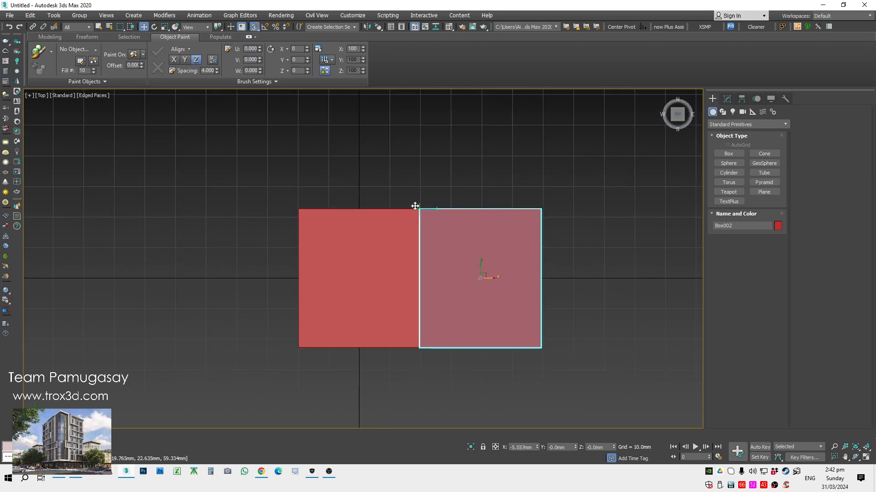
Hide the grid and move the copied box along X to about 235.8 mm in the Perspective view.
{"action": "scroll", "coordinate": [414, 205], "scroll_direction": "down", "scroll_amount": 5}
{"action": "middle_click_drag", "start_coordinate": [504, 297], "coordinate": [398, 326], "text": "alt"}
{"action": "key", "text": "g"}
{"action": "key", "text": "p"}
{"action": "left_click_drag", "start_coordinate": [405, 315], "coordinate": [682, 350]}
{"action": "middle_click_drag", "start_coordinate": [683, 350], "coordinate": [454, 326]}
Rotate the copied box so it sits tilted relative to the original.
{"action": "key", "text": "e"}
{"action": "left_click_drag", "start_coordinate": [493, 361], "coordinate": [534, 374]}
{"action": "middle_click_drag", "start_coordinate": [555, 402], "coordinate": [598, 375]}
{"action": "key", "text": "w"}
{"action": "mouse_move", "coordinate": [567, 404]}
{"action": "middle_mouse_down", "text": "alt"}
{"action": "mouse_move", "coordinate": [554, 390]}
{"action": "mouse_move", "coordinate": [573, 392]}
{"action": "middle_mouse_up", "text": "alt"}
{"action": "middle_click_drag", "start_coordinate": [573, 392], "coordinate": [434, 348]}
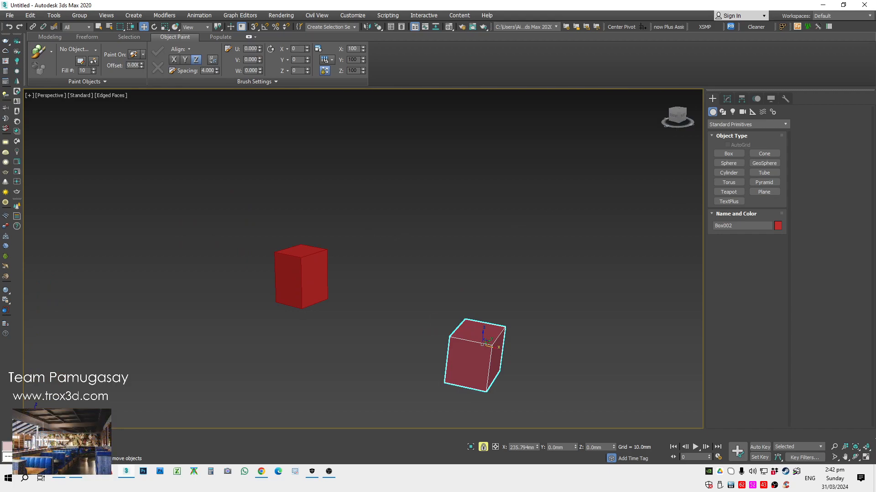
{"action": "left_click", "coordinate": [378, 28]}
{"action": "middle_click_drag", "start_coordinate": [377, 344], "coordinate": [454, 367], "text": "alt"}
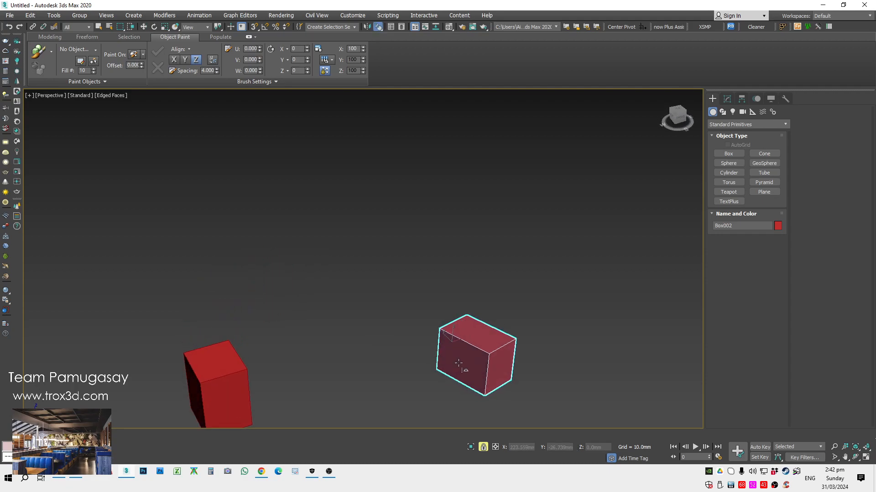
{"action": "middle_click_drag", "start_coordinate": [363, 377], "coordinate": [282, 358], "text": "alt"}
{"action": "key", "text": "w"}
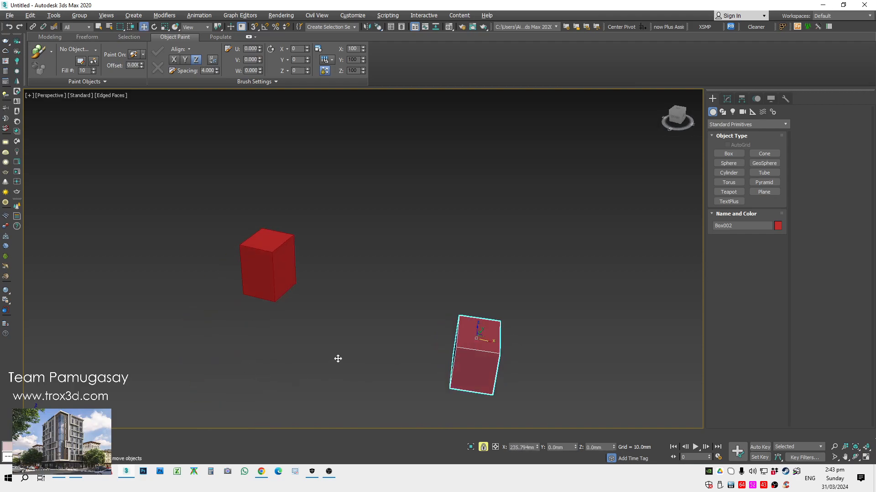
{"action": "middle_click_drag", "start_coordinate": [337, 359], "coordinate": [252, 348], "text": "alt"}
{"action": "scroll", "coordinate": [503, 368], "scroll_direction": "up", "scroll_amount": 2}
{"action": "middle_click_drag", "start_coordinate": [515, 358], "coordinate": [347, 236]}
{"action": "left_click", "coordinate": [292, 225]}
{"action": "key", "text": "z"}
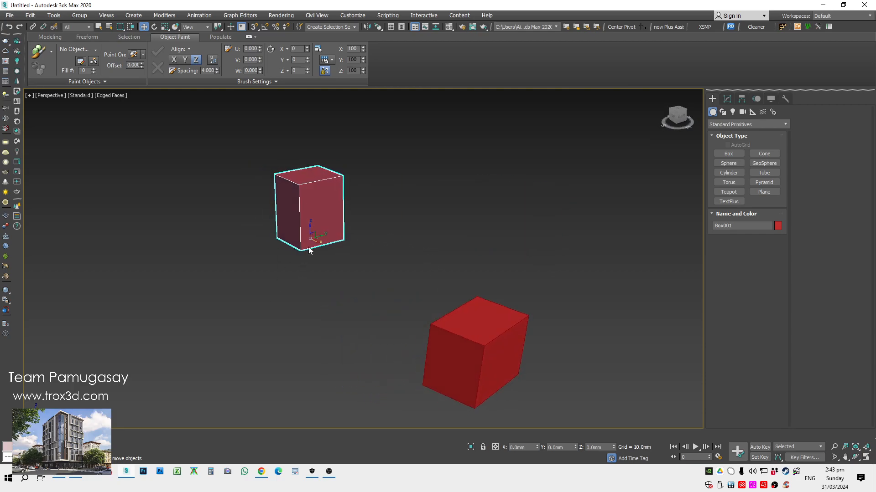
{"action": "key", "text": "shift+z"}
Center the tilted copy's pivot to the object using Affect Pivot Only.
{"action": "left_click", "coordinate": [308, 309]}
{"action": "left_click_drag", "start_coordinate": [309, 308], "coordinate": [362, 310]}
{"action": "left_click", "coordinate": [741, 99]}
{"action": "left_click", "coordinate": [740, 162]}
{"action": "left_click", "coordinate": [743, 210]}
{"action": "left_click", "coordinate": [379, 360]}
{"action": "scroll", "coordinate": [381, 338], "scroll_direction": "up", "scroll_amount": 5}
{"action": "left_click", "coordinate": [382, 319]}
{"action": "middle_click_drag", "start_coordinate": [382, 319], "coordinate": [406, 355], "text": "alt"}
{"action": "middle_click_drag", "start_coordinate": [478, 278], "coordinate": [508, 356], "text": "alt"}
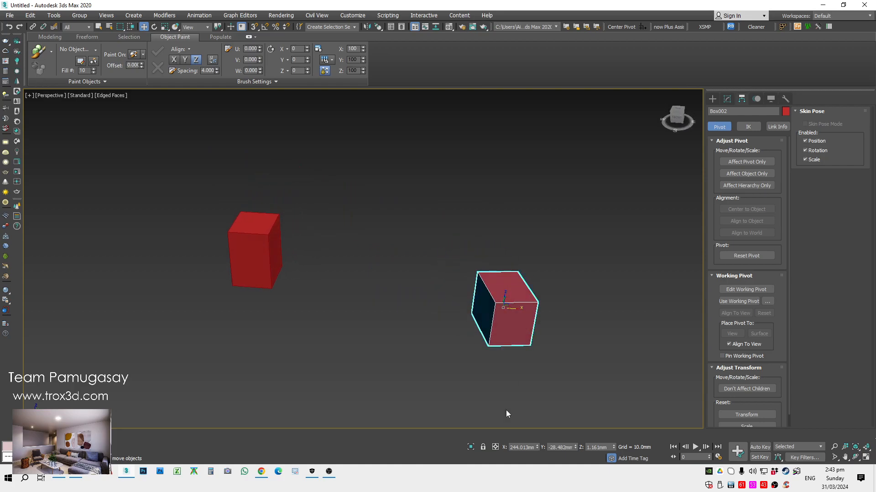
Use Normal Align to match a side face of the tilted copy to a vertical face of the upright box with zero offsets.
{"action": "left_click_drag", "start_coordinate": [377, 26], "coordinate": [385, 56]}
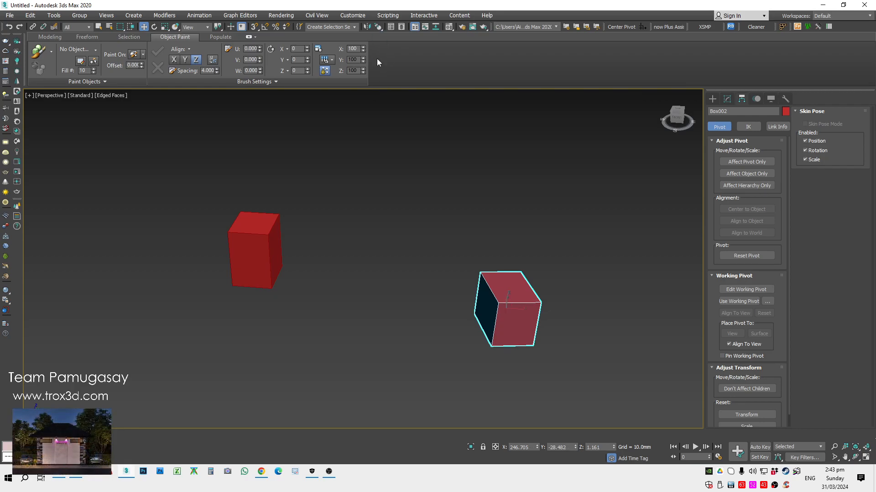
{"action": "left_click", "coordinate": [378, 26]}
{"action": "left_click_drag", "start_coordinate": [379, 27], "coordinate": [387, 72]}
{"action": "scroll", "coordinate": [490, 317], "scroll_direction": "up", "scroll_amount": 5}
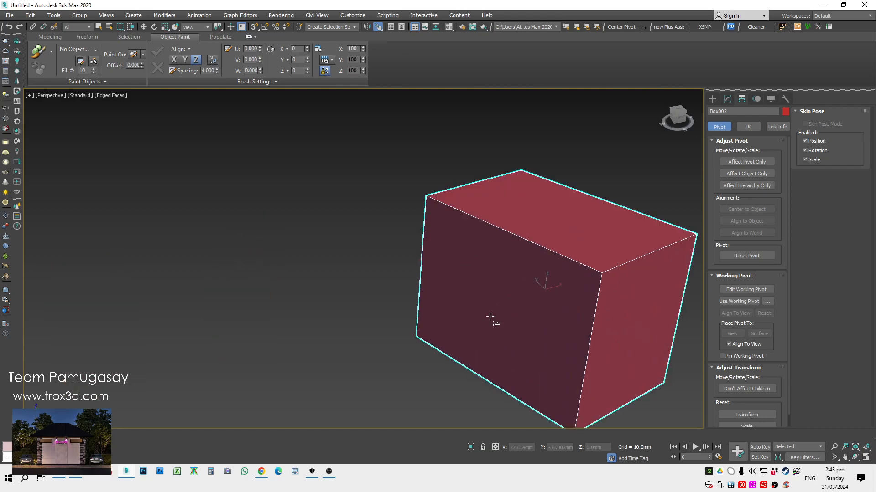
{"action": "scroll", "coordinate": [498, 310], "scroll_direction": "down", "scroll_amount": 5}
{"action": "middle_click_drag", "start_coordinate": [499, 309], "coordinate": [327, 289], "text": "alt"}
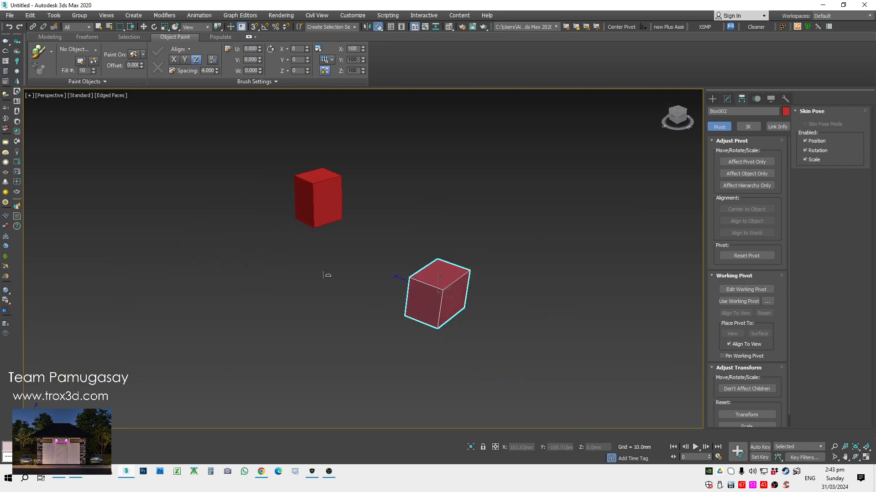
{"action": "scroll", "coordinate": [327, 197], "scroll_direction": "up", "scroll_amount": 5}
{"action": "scroll", "coordinate": [322, 193], "scroll_direction": "down", "scroll_amount": 4}
{"action": "left_click", "coordinate": [321, 195]}
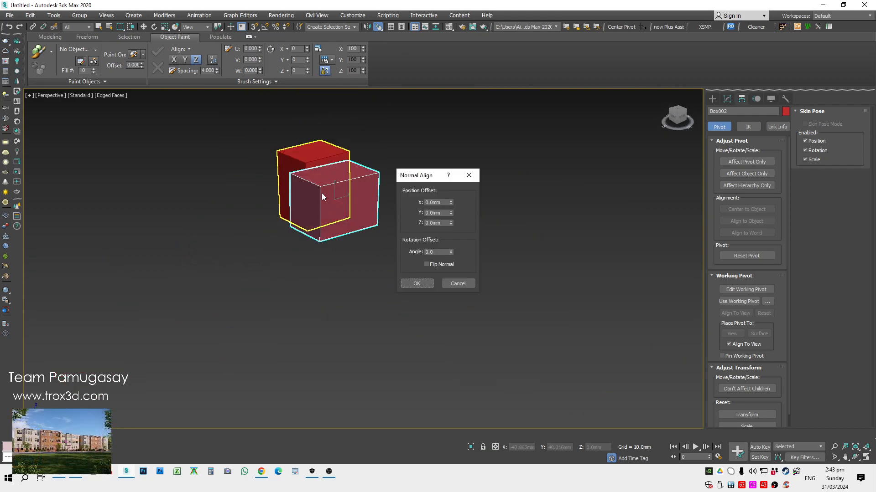
{"action": "left_click", "coordinate": [425, 288]}
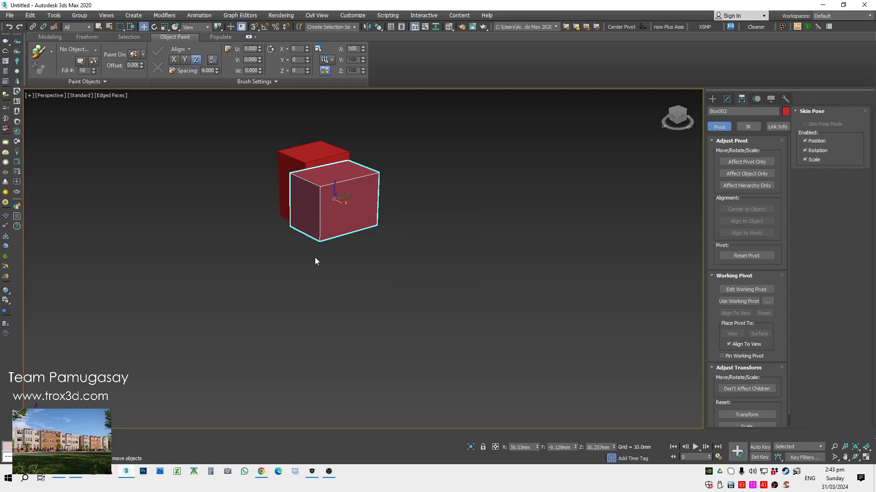
Check the aligned copy from the Front and Left views and move it along Y to about -105.56 mm.
{"action": "key", "text": "f"}
{"action": "key", "text": "z"}
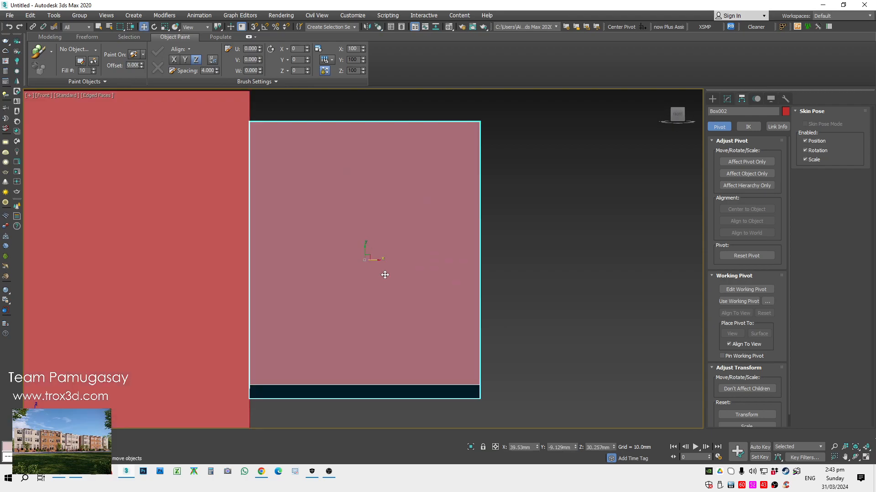
{"action": "scroll", "coordinate": [383, 336], "scroll_direction": "down", "scroll_amount": 5}
{"action": "key", "text": "u"}
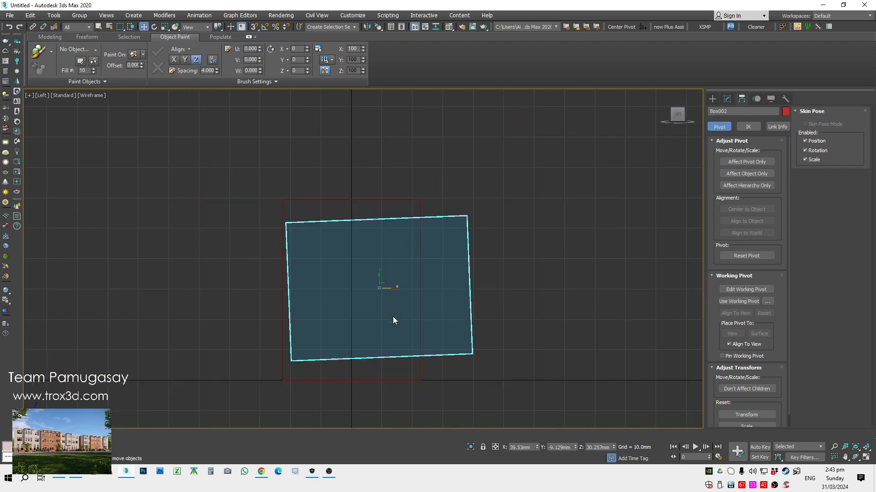
{"action": "mouse_move", "coordinate": [381, 340]}
{"action": "middle_mouse_down", "text": "alt"}
{"action": "mouse_move", "coordinate": [360, 358]}
{"action": "mouse_move", "coordinate": [391, 326]}
{"action": "middle_mouse_up", "text": "alt"}
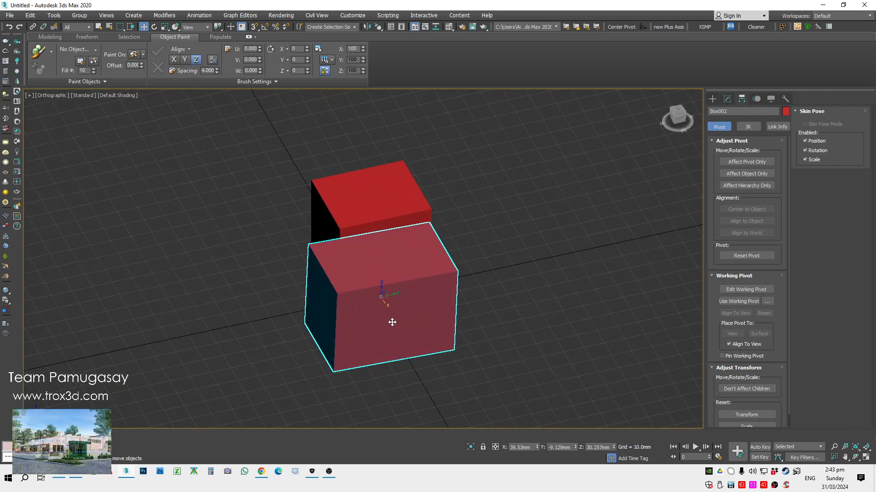
{"action": "middle_click_drag", "start_coordinate": [391, 295], "coordinate": [420, 212], "text": "alt"}
Create a rectangular plane in the Top view with the Plane primitive.
{"action": "key", "text": "t"}
{"action": "left_click", "coordinate": [718, 99]}
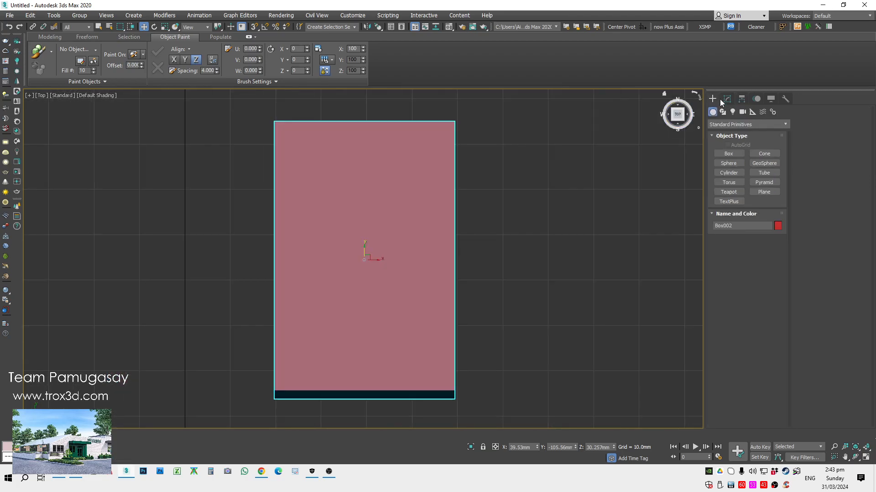
{"action": "left_click", "coordinate": [752, 190]}
{"action": "scroll", "coordinate": [499, 200], "scroll_direction": "down", "scroll_amount": 2}
{"action": "left_click_drag", "start_coordinate": [335, 125], "coordinate": [601, 359]}
{"action": "right_click", "coordinate": [565, 313]}
Move the plane under the upright box to about X -13.1 mm, Y -0.8 mm and show the Perspective view without the grid.
{"action": "scroll", "coordinate": [522, 308], "scroll_direction": "down", "scroll_amount": 3}
{"action": "left_click_drag", "start_coordinate": [505, 280], "coordinate": [454, 192]}
{"action": "middle_click_drag", "start_coordinate": [455, 192], "coordinate": [434, 233], "text": "alt"}
{"action": "key", "text": "p"}
{"action": "key", "text": "z"}
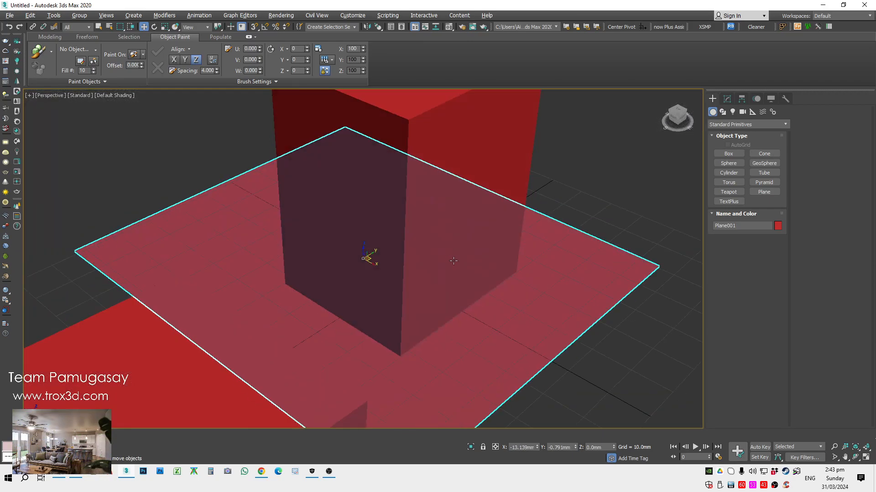
{"action": "scroll", "coordinate": [456, 262], "scroll_direction": "down", "scroll_amount": 3}
{"action": "key", "text": "g"}
{"action": "scroll", "coordinate": [477, 285], "scroll_direction": "down", "scroll_amount": 4}
{"action": "middle_click_drag", "start_coordinate": [490, 309], "coordinate": [434, 333], "text": "alt"}
Select the tilted copy and use Normal Align to match its end face to the plane with zero offsets.
{"action": "left_click", "coordinate": [383, 319]}
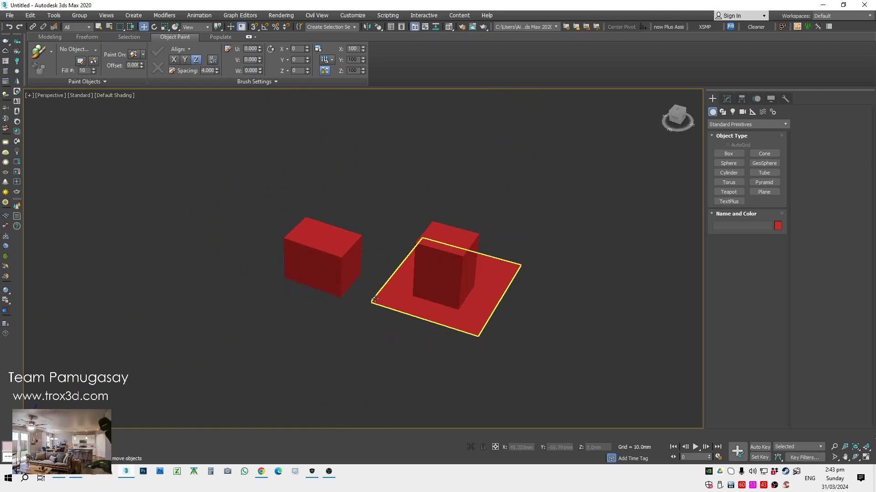
{"action": "left_click", "coordinate": [340, 261]}
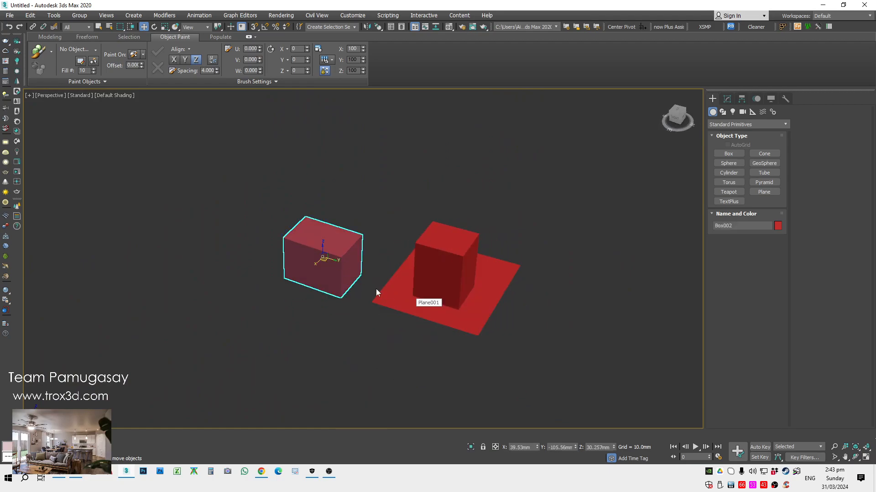
{"action": "scroll", "coordinate": [342, 278], "scroll_direction": "up", "scroll_amount": 2}
{"action": "mouse_move", "coordinate": [309, 278]}
{"action": "middle_mouse_down", "text": "alt"}
{"action": "mouse_move", "coordinate": [344, 279]}
{"action": "mouse_move", "coordinate": [315, 272]}
{"action": "middle_mouse_up", "text": "alt"}
{"action": "left_click", "coordinate": [378, 27]}
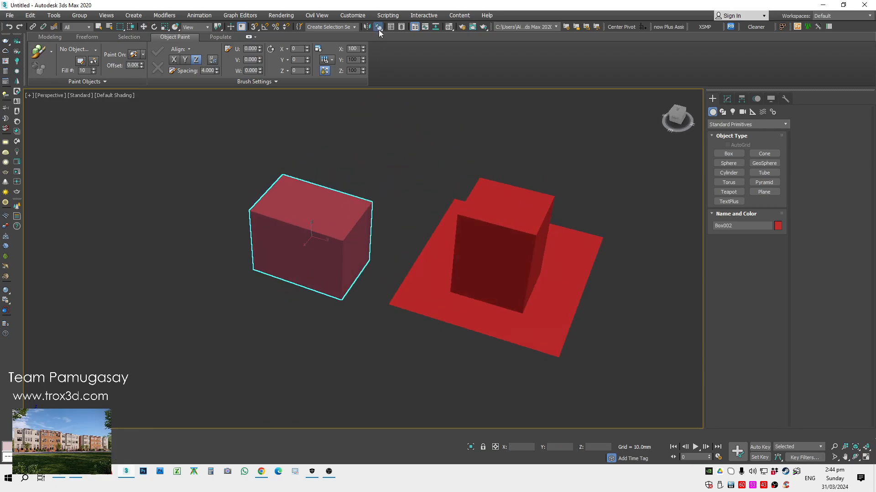
{"action": "scroll", "coordinate": [344, 242], "scroll_direction": "up", "scroll_amount": 5}
{"action": "scroll", "coordinate": [344, 242], "scroll_direction": "down", "scroll_amount": 6}
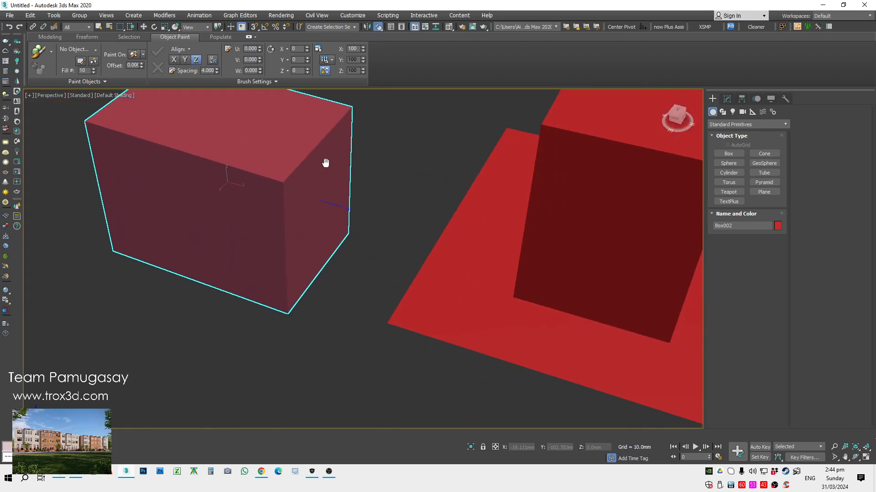
{"action": "left_click", "coordinate": [451, 269]}
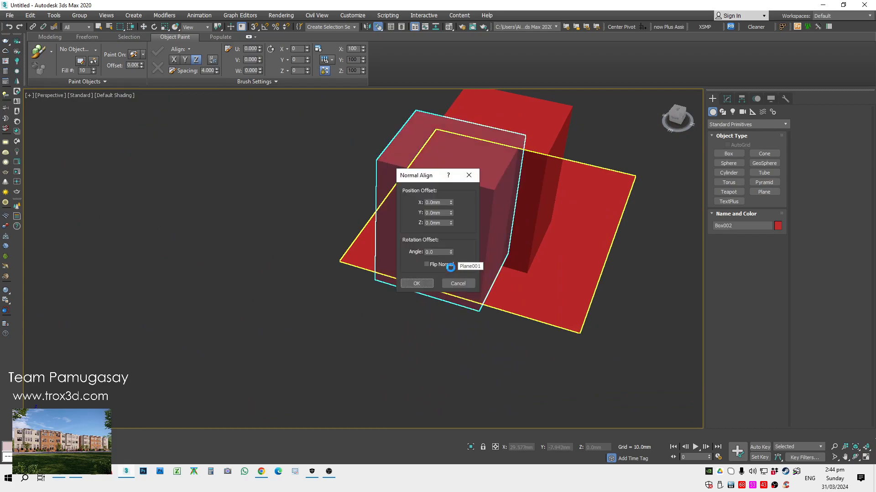
{"action": "left_click", "coordinate": [416, 283]}
Move the straightened copy clear of the upright box to about X 59.3 mm, Y -7.4 mm.
{"action": "middle_click_drag", "start_coordinate": [403, 298], "coordinate": [496, 277], "text": "alt"}
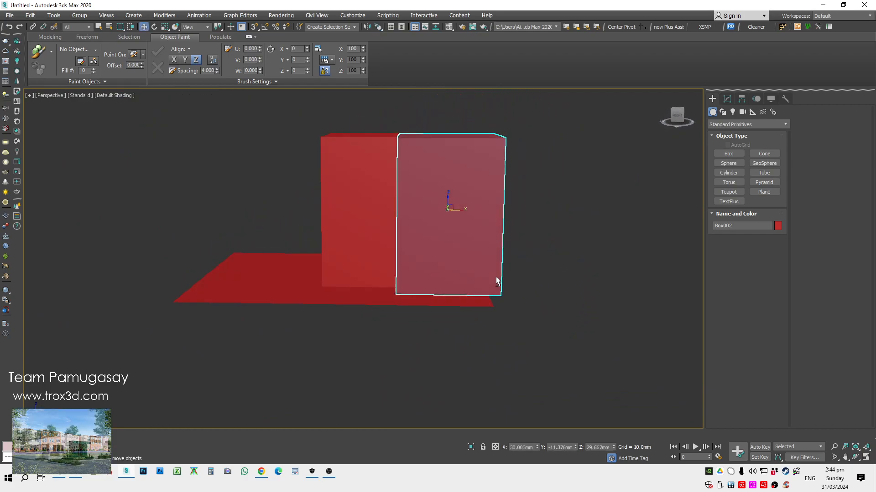
{"action": "key", "text": "f"}
{"action": "scroll", "coordinate": [461, 267], "scroll_direction": "down", "scroll_amount": 3}
{"action": "left_click_drag", "start_coordinate": [419, 265], "coordinate": [444, 260]}
{"action": "scroll", "coordinate": [444, 260], "scroll_direction": "up", "scroll_amount": 3}
{"action": "middle_click_drag", "start_coordinate": [442, 274], "coordinate": [418, 342], "text": "alt"}
{"action": "left_click_drag", "start_coordinate": [438, 287], "coordinate": [469, 305]}
{"action": "middle_click_drag", "start_coordinate": [456, 328], "coordinate": [469, 325], "text": "alt"}
{"action": "middle_click_drag", "start_coordinate": [424, 344], "coordinate": [446, 340], "text": "alt"}
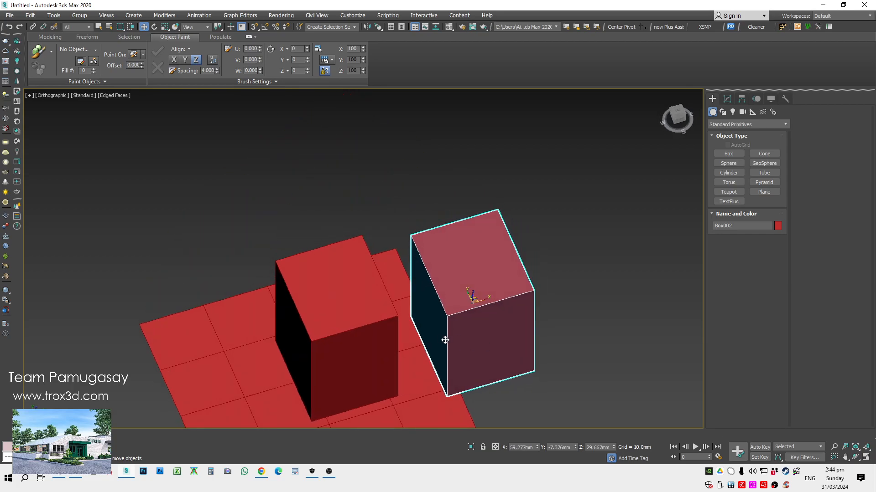
Use Normal Align to match the copy's side face to the upright box's side face with zero position and rotation offsets.
{"action": "scroll", "coordinate": [445, 339], "scroll_direction": "up", "scroll_amount": 2}
{"action": "middle_click_drag", "start_coordinate": [475, 310], "coordinate": [420, 315], "text": "alt"}
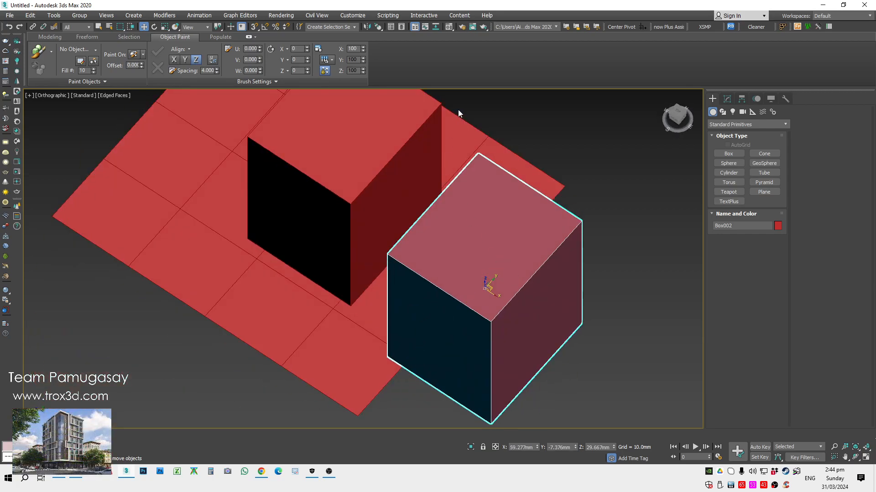
{"action": "scroll", "coordinate": [511, 309], "scroll_direction": "down", "scroll_amount": 2}
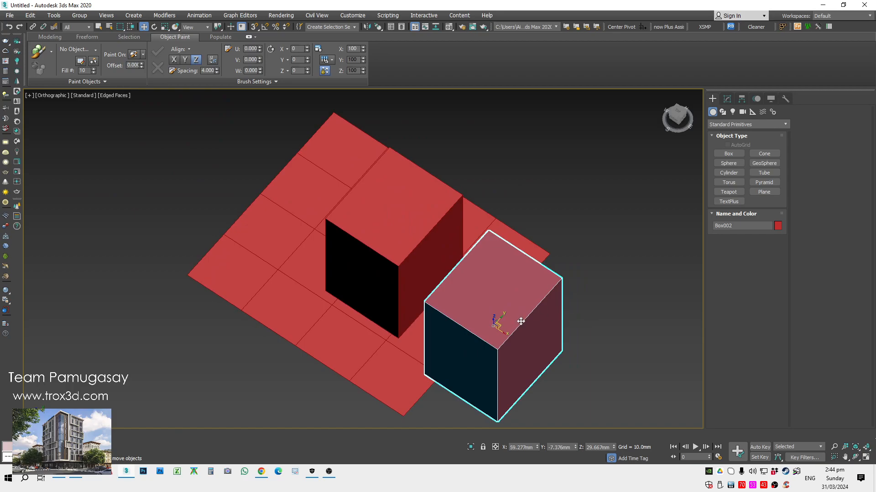
{"action": "middle_click_drag", "start_coordinate": [413, 212], "coordinate": [544, 183], "text": "alt"}
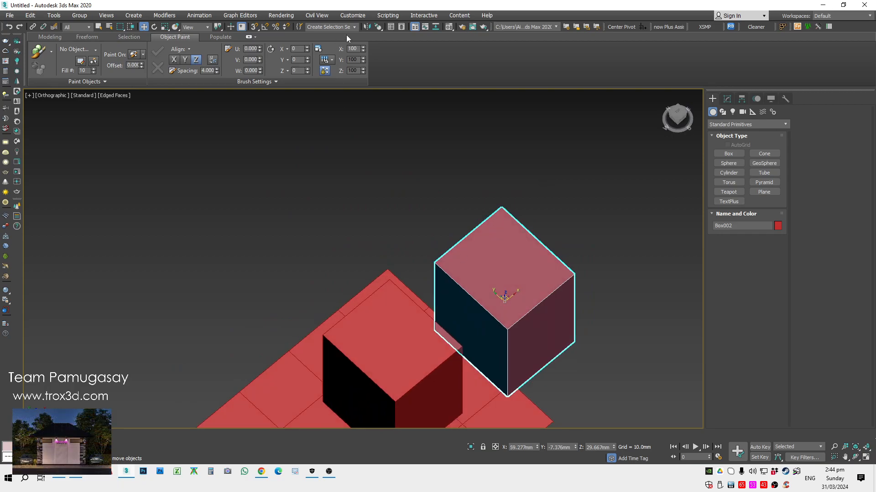
{"action": "left_click", "coordinate": [378, 27]}
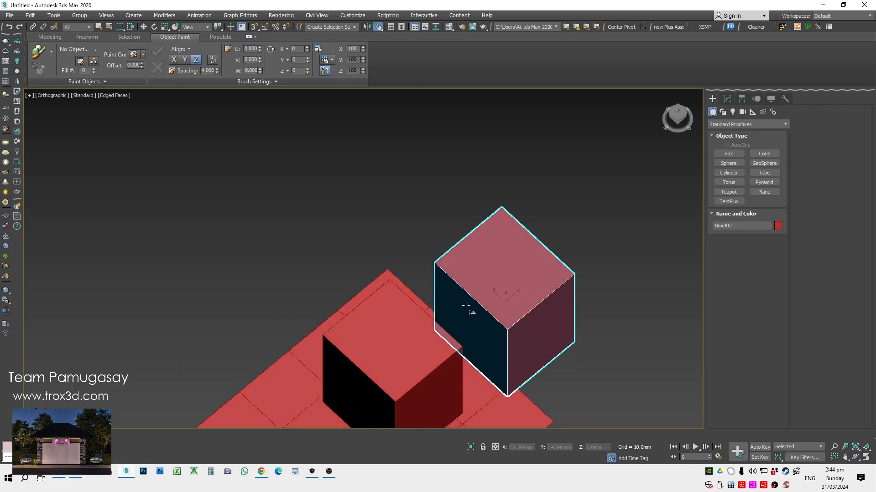
{"action": "middle_click_drag", "start_coordinate": [469, 313], "coordinate": [347, 280], "text": "alt"}
{"action": "left_click", "coordinate": [427, 223]}
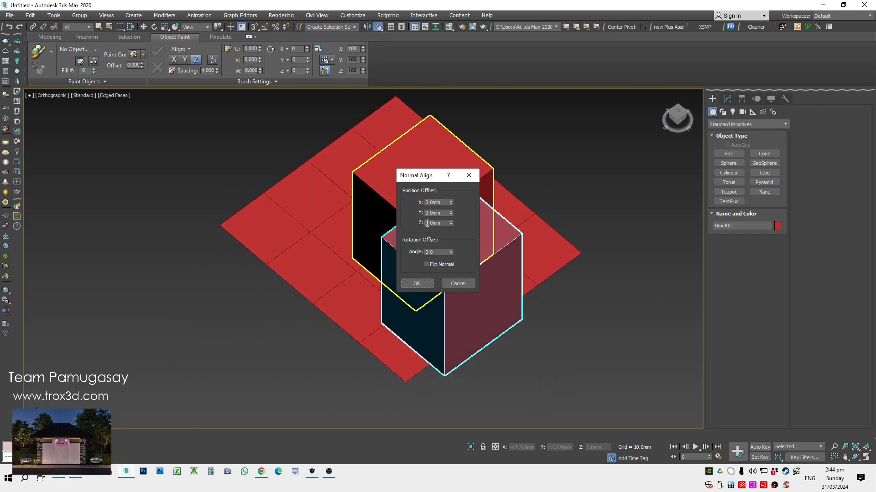
{"action": "left_click", "coordinate": [424, 285]}
Show the boxes in a wireframe Top view and move the copy along Y to about -14.9 mm.
{"action": "key", "text": "t"}
{"action": "key", "text": "z"}
{"action": "scroll", "coordinate": [437, 240], "scroll_direction": "down", "scroll_amount": 5}
{"action": "key", "text": "F3"}
{"action": "left_click_drag", "start_coordinate": [411, 236], "coordinate": [412, 225]}
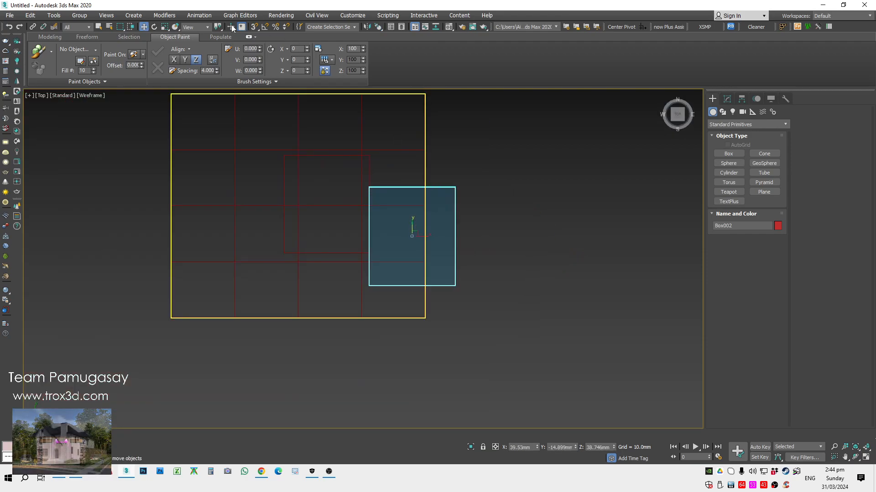
Review the active snap types and the snap options in Grid and Snap Settings.
{"action": "right_click", "coordinate": [255, 26]}
{"action": "left_click_drag", "start_coordinate": [411, 178], "coordinate": [255, 91]}
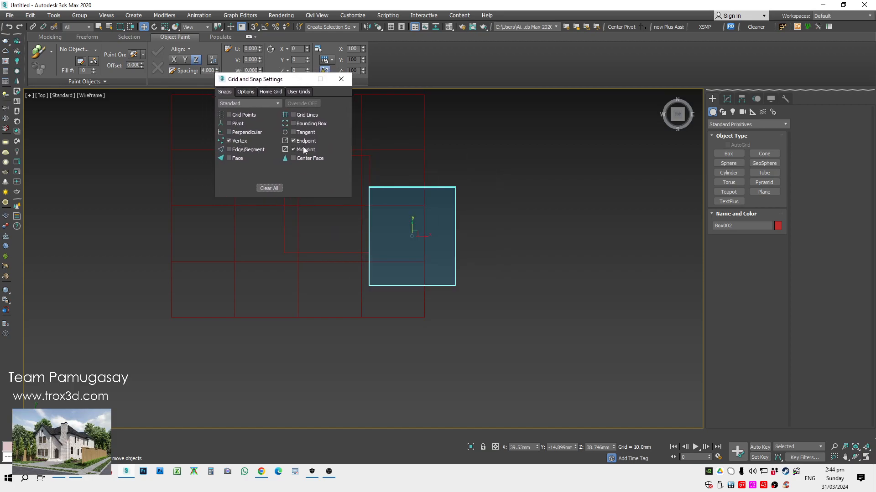
{"action": "left_click", "coordinate": [246, 92]}
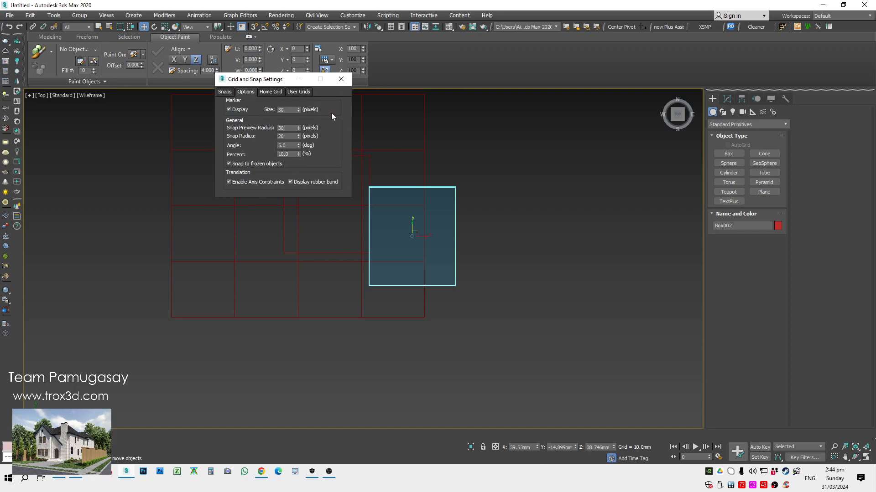
{"action": "left_click", "coordinate": [341, 79]}
Delete the plane and move the copy along Y to about -16.2 mm.
{"action": "mouse_move", "coordinate": [412, 225]}
{"action": "left_mouse_down"}
{"action": "mouse_move", "coordinate": [439, 224]}
{"action": "mouse_move", "coordinate": [414, 238]}
{"action": "left_mouse_up"}
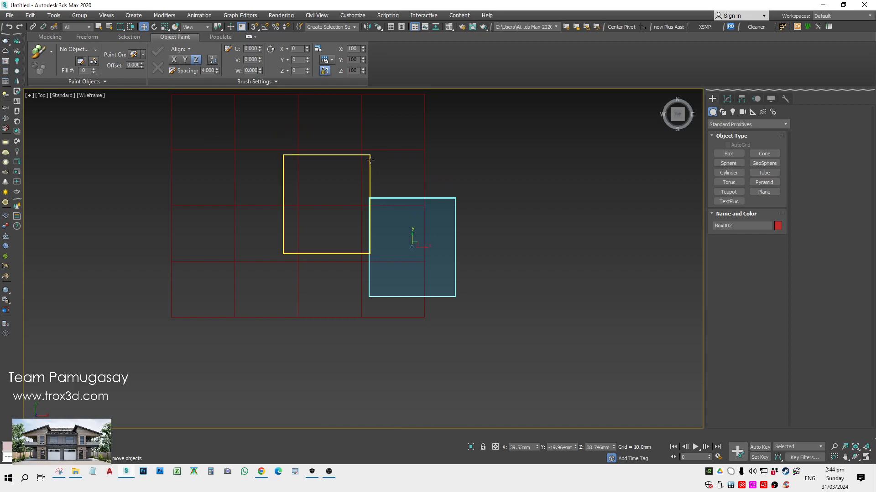
{"action": "left_click", "coordinate": [385, 146]}
{"action": "key", "text": "Delete"}
{"action": "mouse_move", "coordinate": [389, 196]}
{"action": "left_mouse_down"}
{"action": "mouse_move", "coordinate": [389, 160]}
{"action": "mouse_move", "coordinate": [387, 189]}
{"action": "left_mouse_up"}
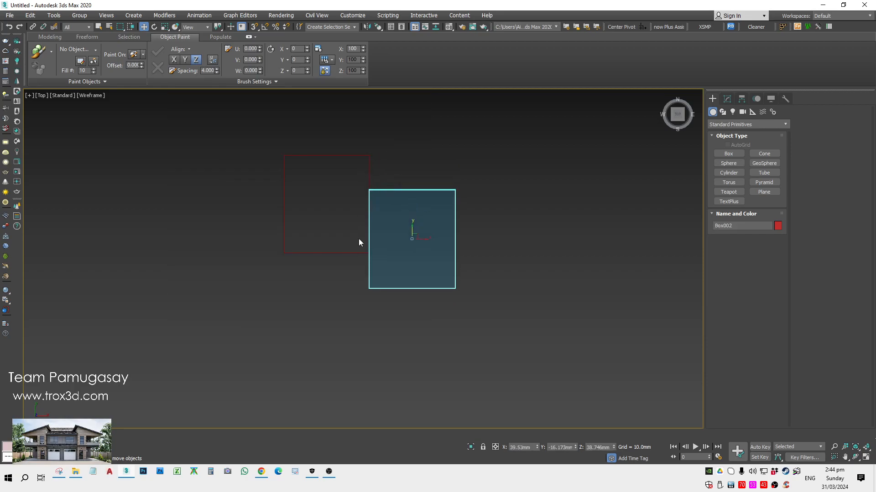
Enable 3D snapping and move the copy along Y, snapping its upper edge midpoint to the upright box's upper corner in the Top view.
{"action": "left_click", "coordinate": [255, 26]}
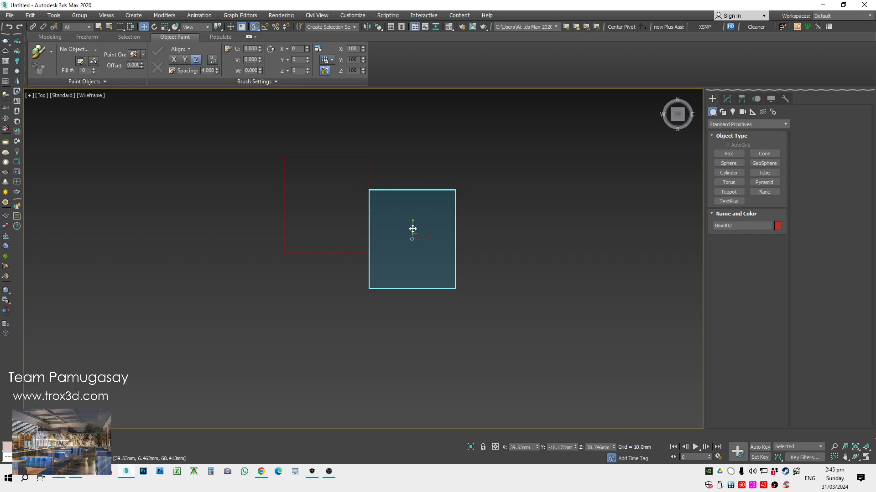
{"action": "left_click_drag", "start_coordinate": [412, 230], "coordinate": [457, 215]}
{"action": "key", "text": "ctrl+z"}
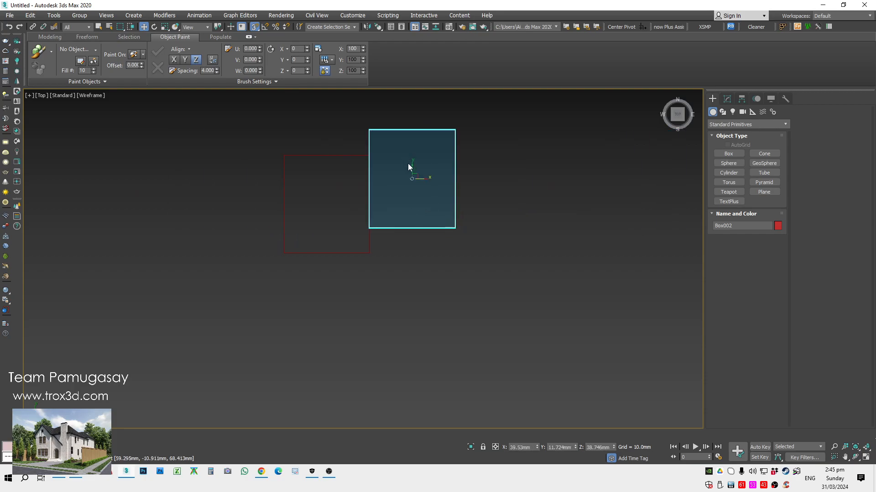
{"action": "left_click", "coordinate": [411, 166]}
{"action": "left_click", "coordinate": [456, 189]}
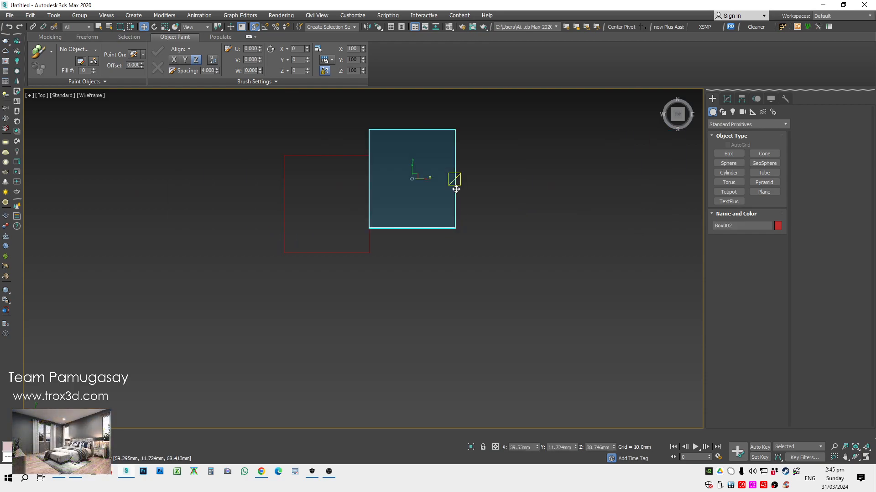
{"action": "left_click_drag", "start_coordinate": [410, 171], "coordinate": [410, 242]}
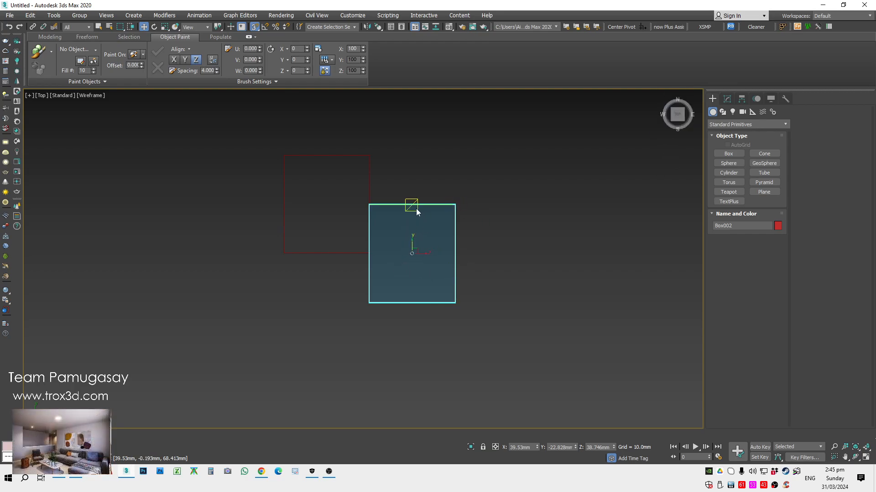
{"action": "left_click_drag", "start_coordinate": [411, 205], "coordinate": [369, 155]}
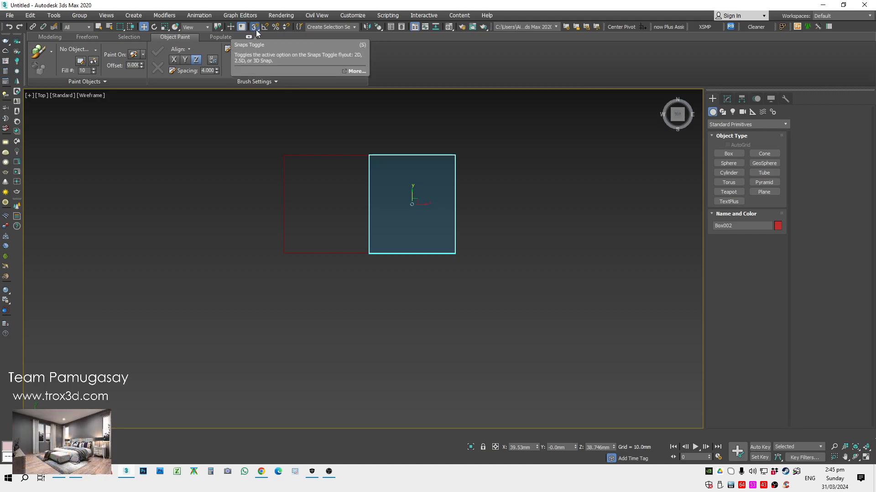
Shade the boxes, select the copy and frame it in the Front view.
{"action": "left_click", "coordinate": [474, 223]}
{"action": "mouse_move", "coordinate": [438, 190]}
{"action": "middle_mouse_down", "text": "alt"}
{"action": "mouse_move", "coordinate": [408, 206]}
{"action": "mouse_move", "coordinate": [415, 201]}
{"action": "middle_mouse_up", "text": "alt"}
{"action": "key", "text": "F3"}
{"action": "scroll", "coordinate": [428, 170], "scroll_direction": "up", "scroll_amount": 5}
{"action": "middle_click_drag", "start_coordinate": [428, 170], "coordinate": [357, 261]}
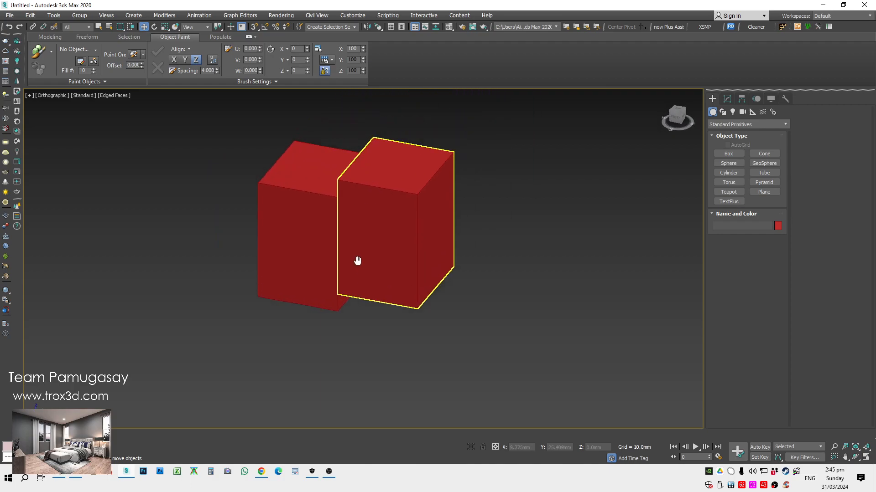
{"action": "left_click", "coordinate": [380, 250]}
{"action": "key", "text": "f"}
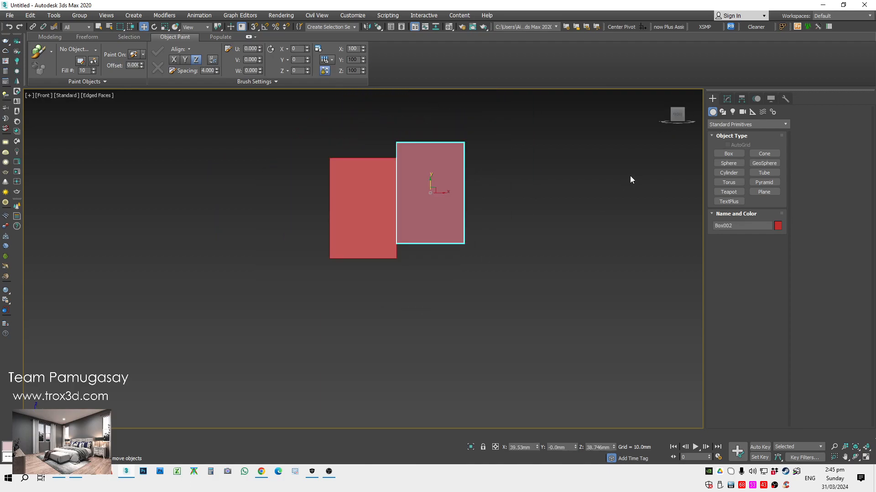
{"action": "key", "text": "z"}
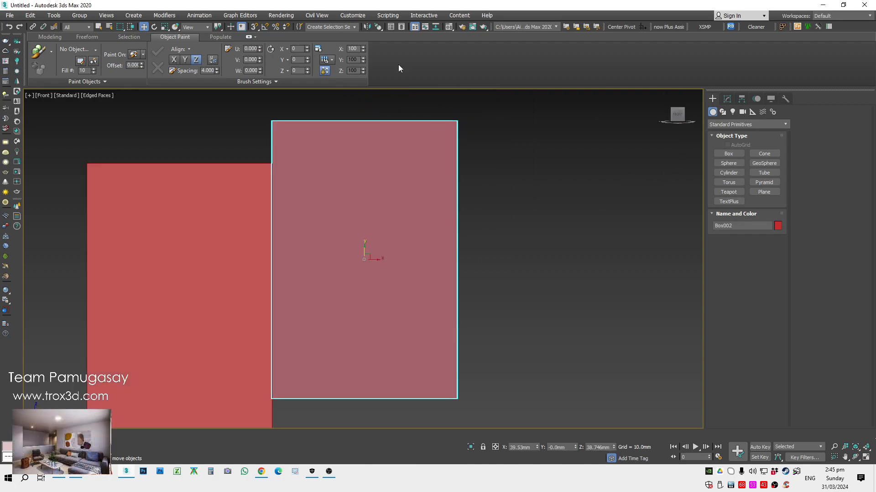
Move the copy freely along the vertical axis to about Z 48.5 mm.
{"action": "left_click", "coordinate": [255, 28]}
{"action": "middle_click_drag", "start_coordinate": [354, 238], "coordinate": [368, 154]}
{"action": "scroll", "coordinate": [363, 177], "scroll_direction": "down", "scroll_amount": 2}
{"action": "left_click_drag", "start_coordinate": [362, 153], "coordinate": [371, 167]}
{"action": "middle_click_drag", "start_coordinate": [370, 167], "coordinate": [370, 252]}
{"action": "left_click_drag", "start_coordinate": [361, 250], "coordinate": [358, 209]}
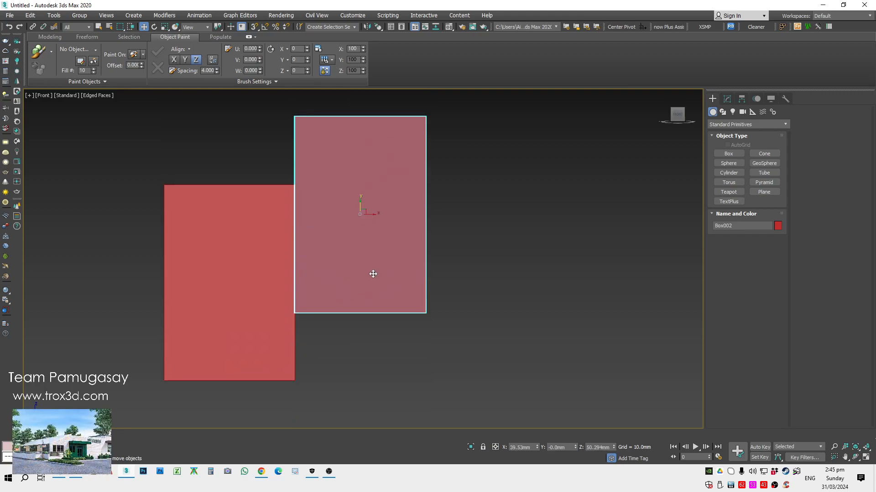
{"action": "left_click_drag", "start_coordinate": [360, 201], "coordinate": [364, 207]}
Snap the copy's bottom edge midpoint to the upright box's bottom corner along the vertical axis and deselect it.
{"action": "left_click", "coordinate": [253, 27]}
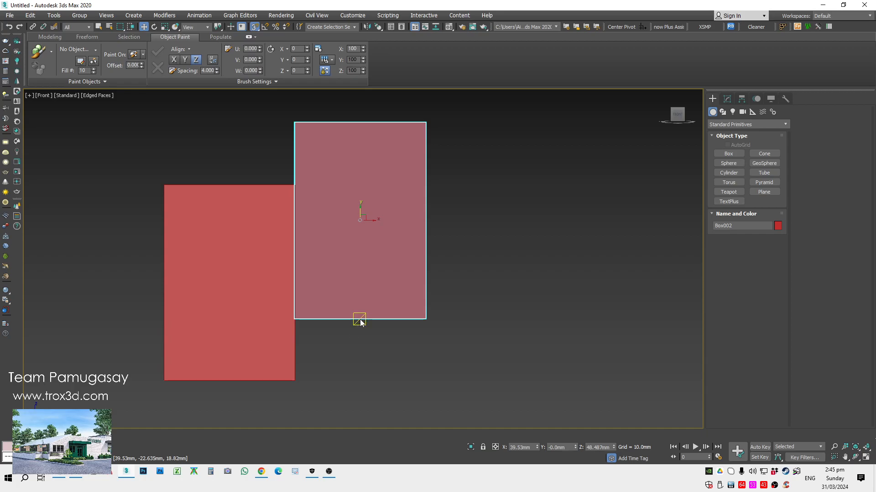
{"action": "left_click_drag", "start_coordinate": [359, 318], "coordinate": [296, 379]}
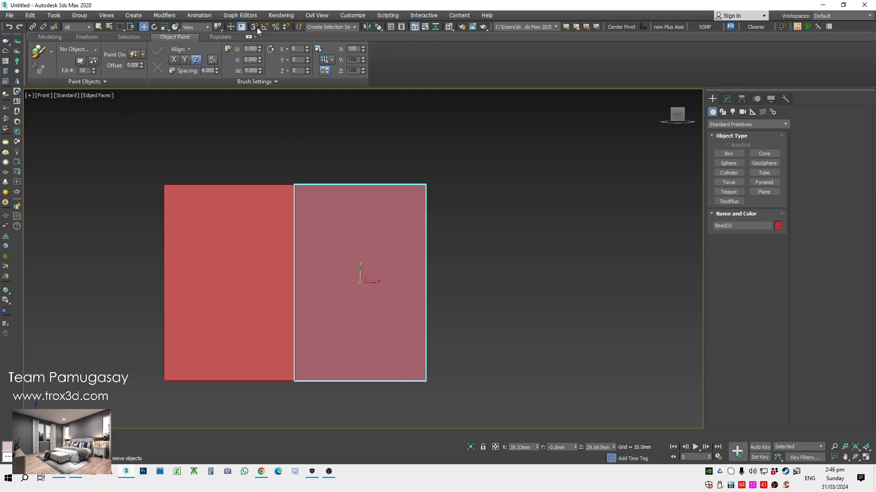
{"action": "left_click", "coordinate": [374, 157]}
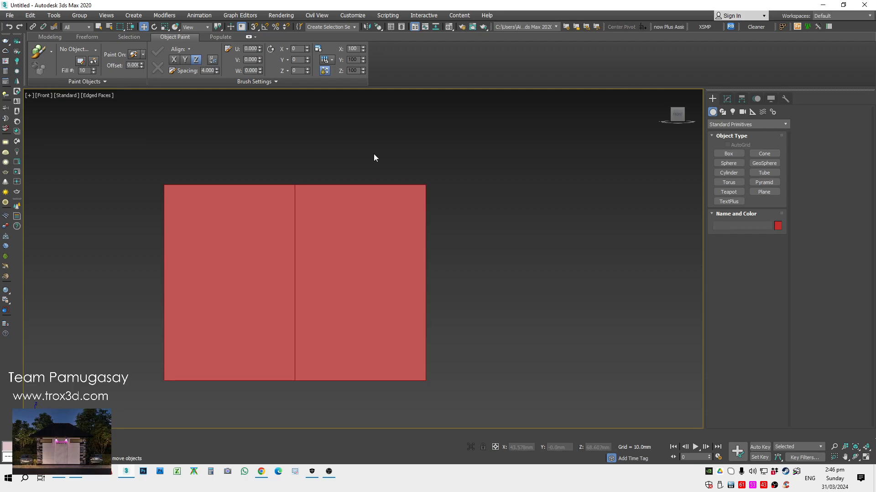
Examine the alignment of the two adjoining boxes from several angles in the Perspective view with edged faces.
{"action": "key", "text": "p"}
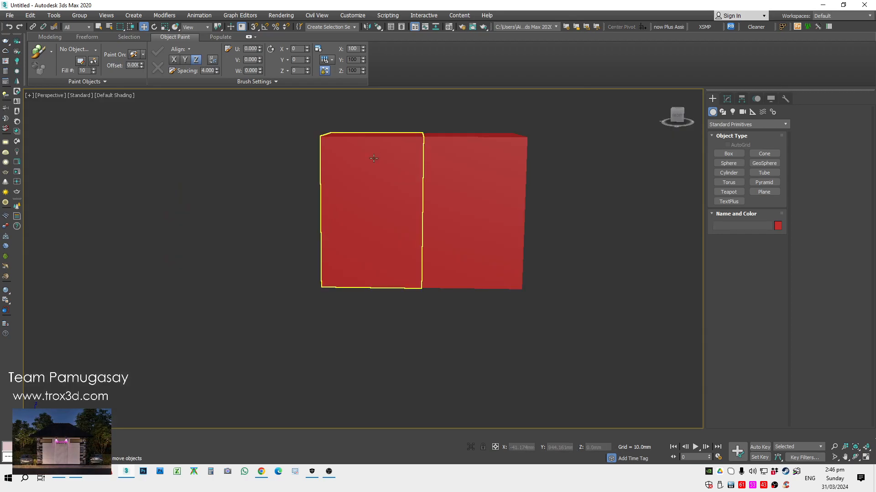
{"action": "mouse_move", "coordinate": [525, 236]}
{"action": "middle_mouse_down", "text": "alt"}
{"action": "mouse_move", "coordinate": [501, 253]}
{"action": "mouse_move", "coordinate": [504, 274]}
{"action": "mouse_move", "coordinate": [473, 297]}
{"action": "mouse_move", "coordinate": [515, 283]}
{"action": "mouse_move", "coordinate": [473, 269]}
{"action": "mouse_move", "coordinate": [514, 274]}
{"action": "mouse_move", "coordinate": [475, 293]}
{"action": "middle_mouse_up", "text": "alt"}
{"action": "scroll", "coordinate": [497, 255], "scroll_direction": "down", "scroll_amount": 5}
{"action": "key", "text": "F4"}
{"action": "scroll", "coordinate": [370, 235], "scroll_direction": "up", "scroll_amount": 5}
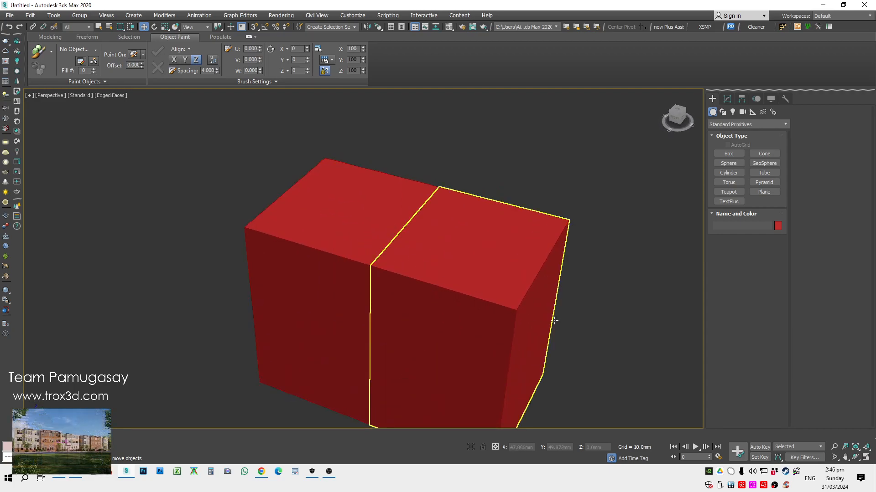
{"action": "scroll", "coordinate": [533, 315], "scroll_direction": "down", "scroll_amount": 6}
{"action": "middle_click_drag", "start_coordinate": [535, 320], "coordinate": [577, 303], "text": "alt"}
{"action": "scroll", "coordinate": [501, 288], "scroll_direction": "up", "scroll_amount": 5}
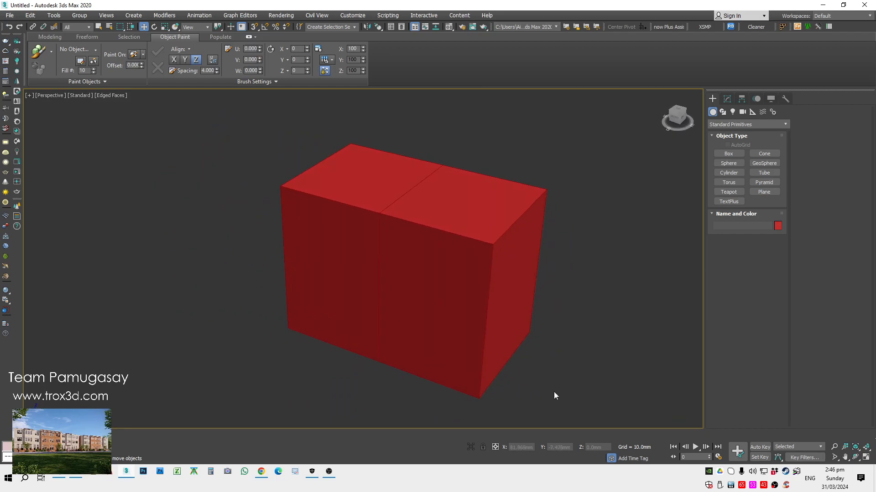
{"action": "left_click", "coordinate": [536, 315]}
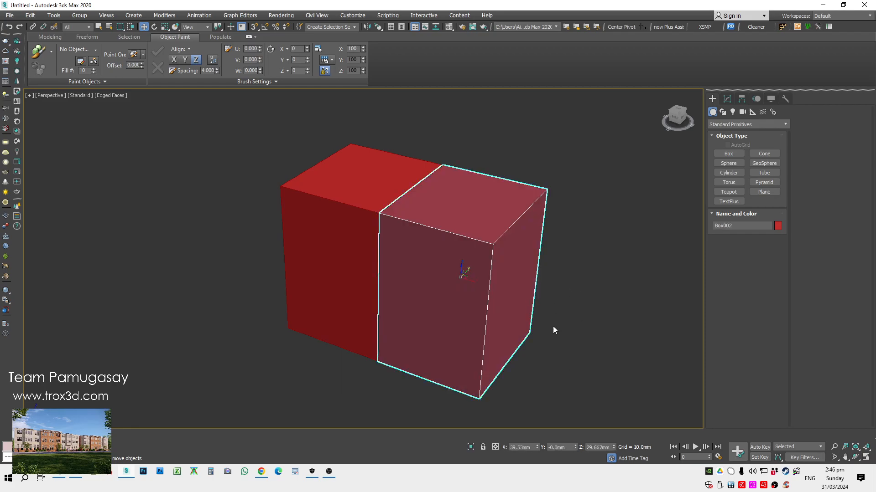
{"action": "left_click", "coordinate": [581, 340]}
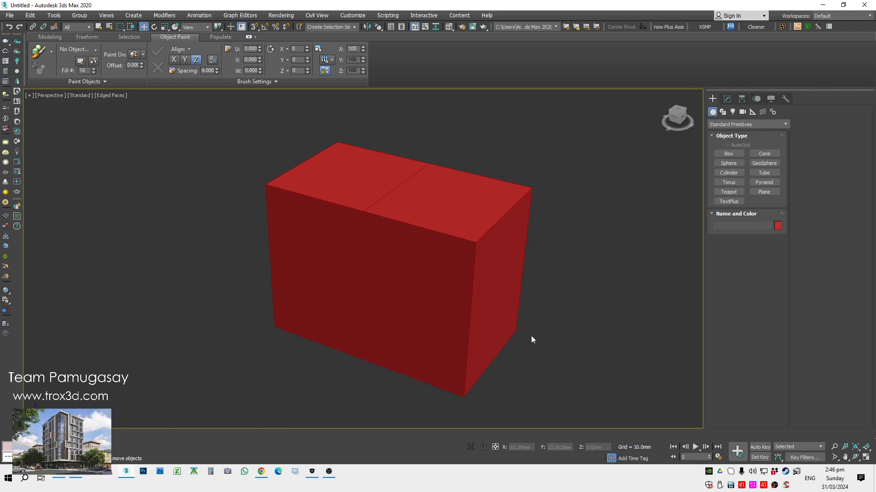